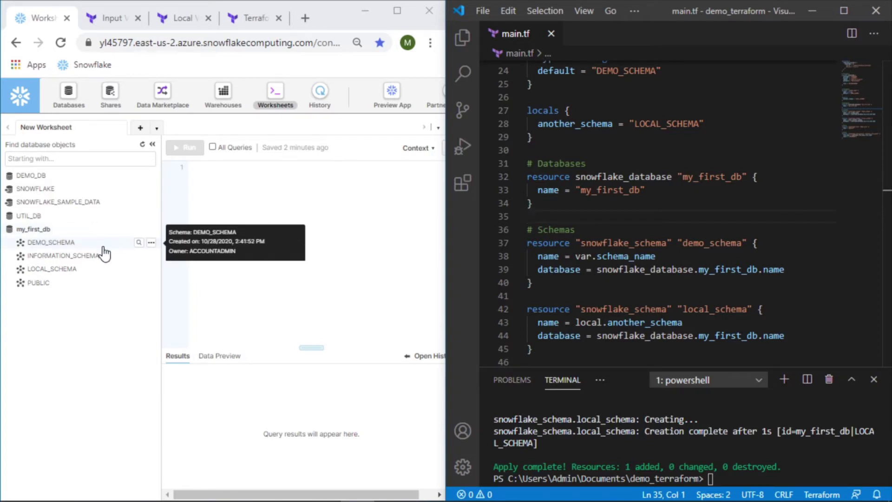
Step: Make the terminal panel taller so more of the finished apply output shows
drag(684, 368, 683, 345)
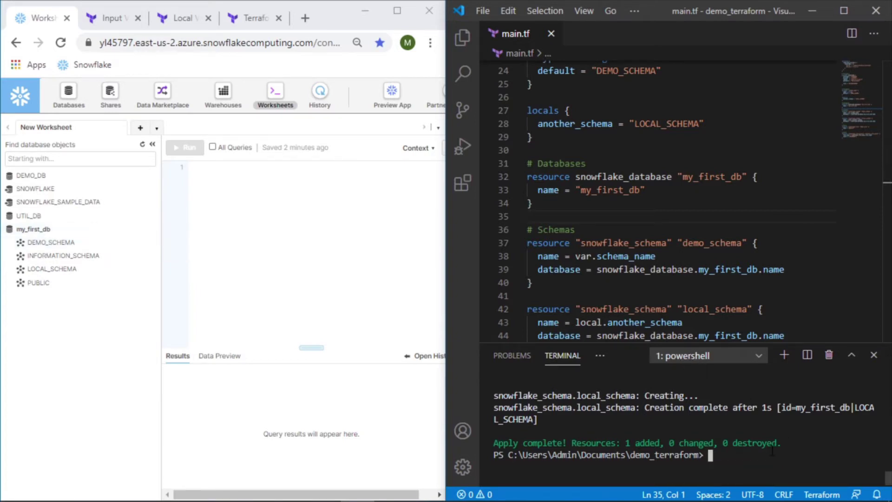
text(terrafrom)
Step: Run a full terraform destroy and read its five-resource plan in the maximized terminal
key(BackSpace)
key(BackSpace)
key(BackSpace)
text(orm destroy)
key(Return)
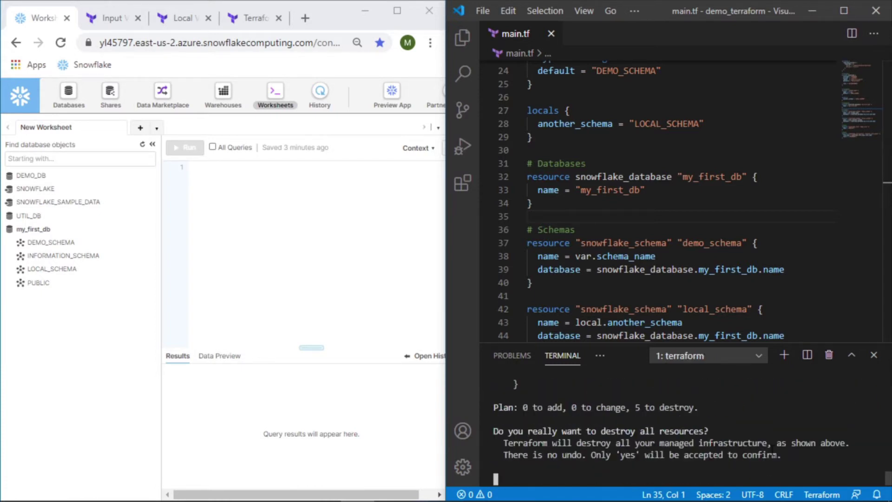
click(851, 355)
scroll(682, 279, up, 5)
scroll(683, 256, up, 5)
scroll(682, 180, up, 3)
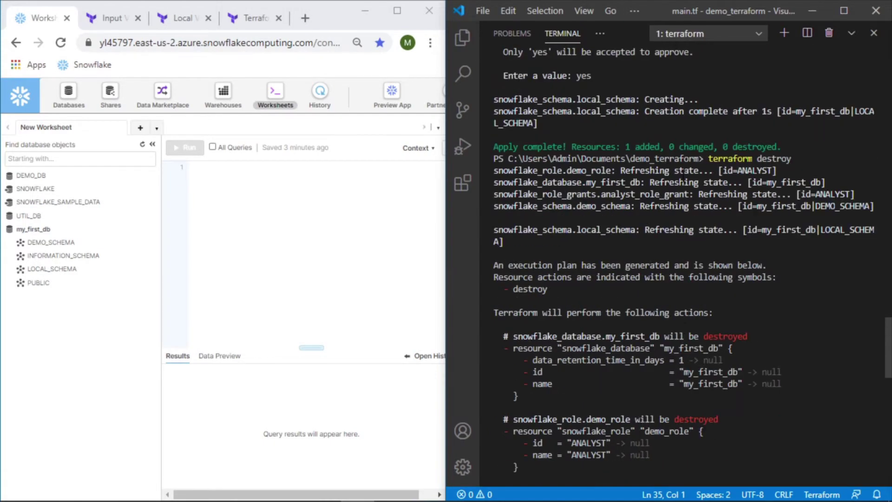
scroll(640, 133, down, 3)
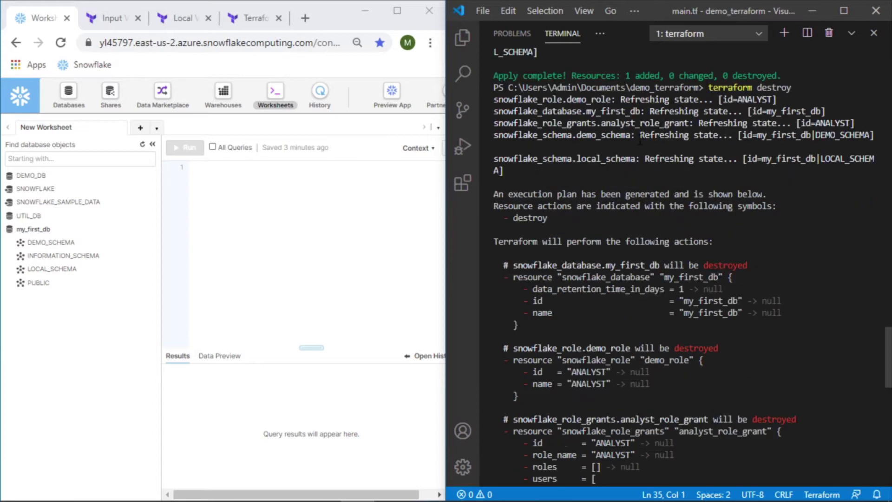
scroll(668, 232, down, 3)
scroll(715, 221, down, 3)
scroll(715, 223, down, 3)
scroll(708, 224, down, 3)
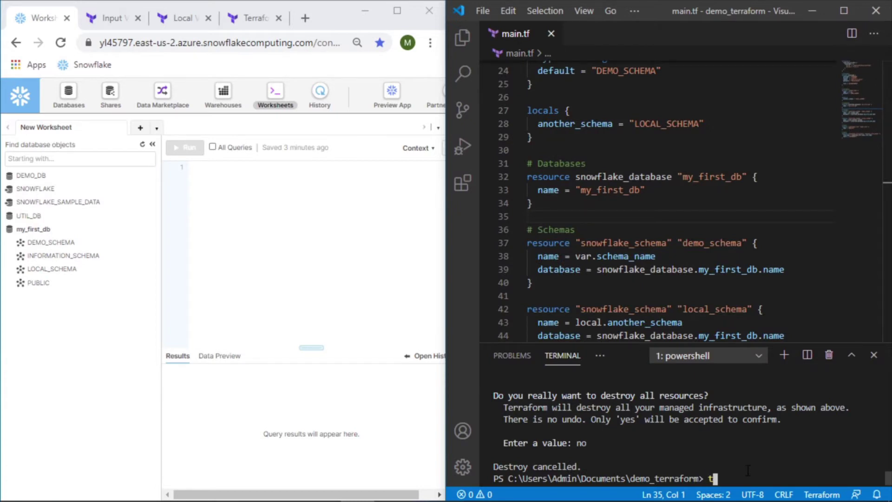
text(terraform destroy --)
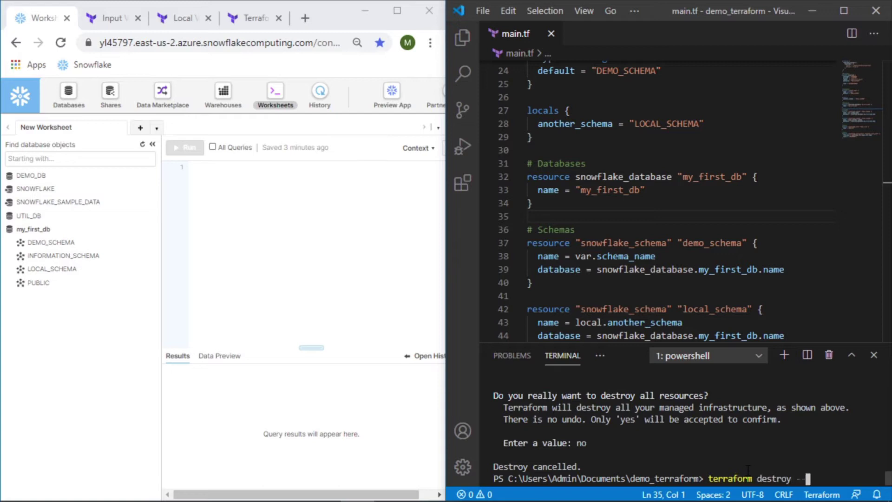
text(target )
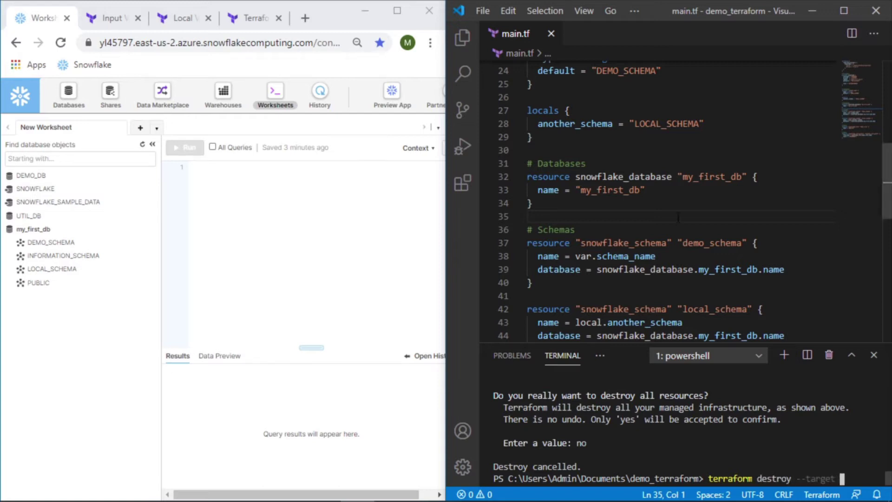
text(snowflake_database.)
Step: Run terraform destroy --target snowflake_database.my_first_db, pasting the name copied from main.tf
double_click(711, 176)
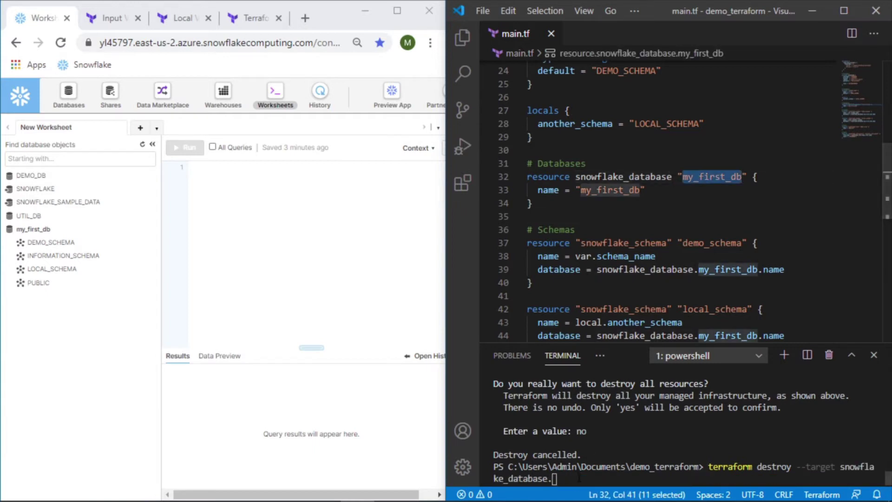
key(ctrl+c)
key(ctrl+v)
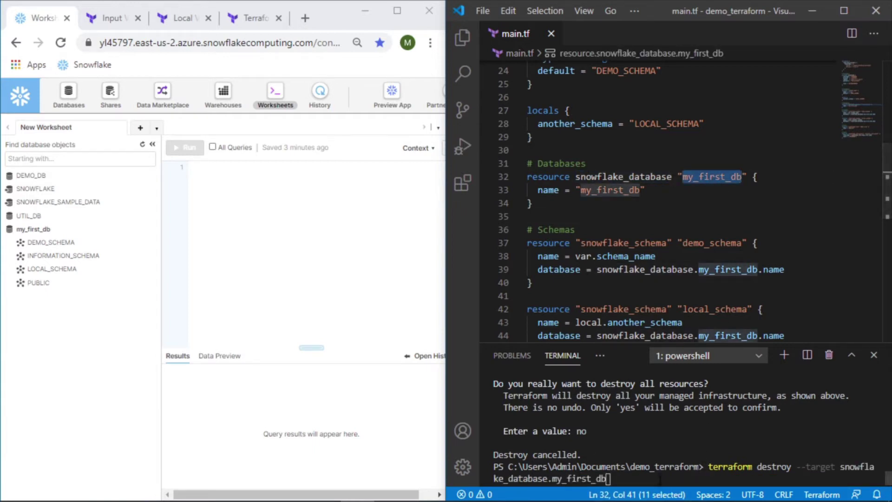
key(Return)
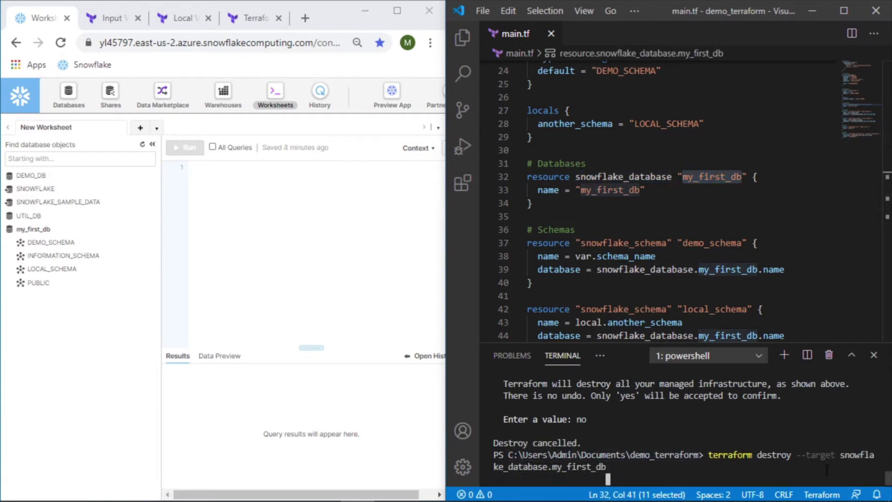
Step: Review the enlarged plan's my_first_db, demo_schema and local_schema entries and the targeting warning
drag(669, 345, 669, 207)
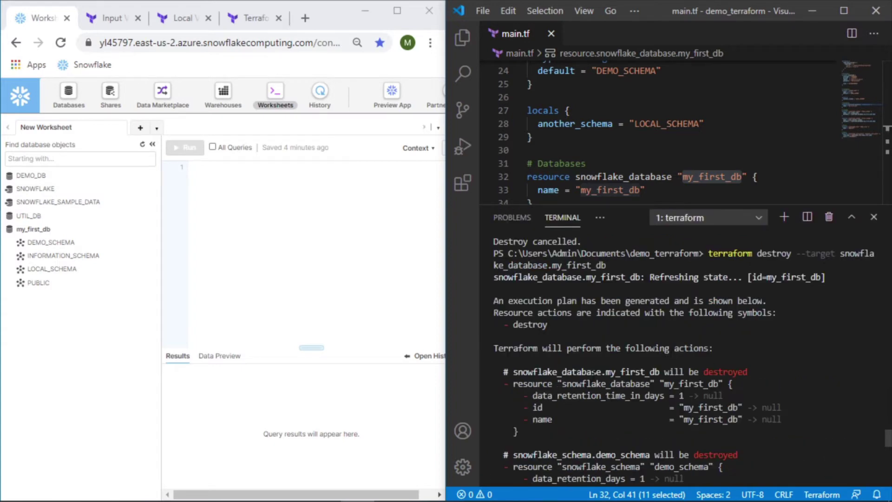
double_click(590, 372)
scroll(589, 376, down, 2)
scroll(641, 376, down, 3)
scroll(634, 382, up, 2)
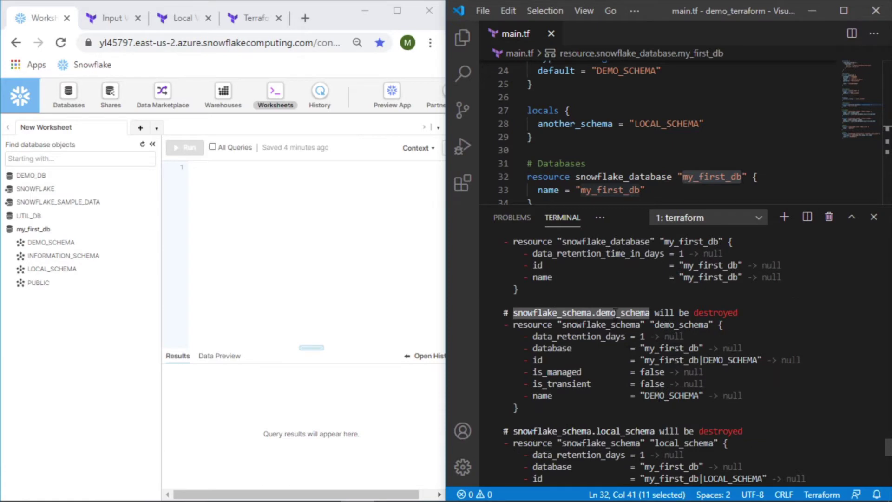
scroll(631, 370, down, 2)
click(630, 360)
double_click(630, 360)
scroll(635, 376, down, 3)
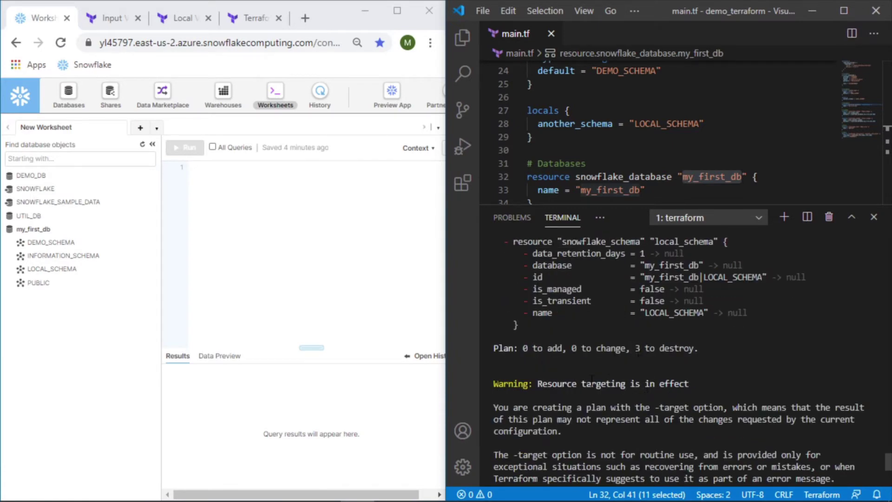
drag(705, 385, 513, 385)
click(553, 398)
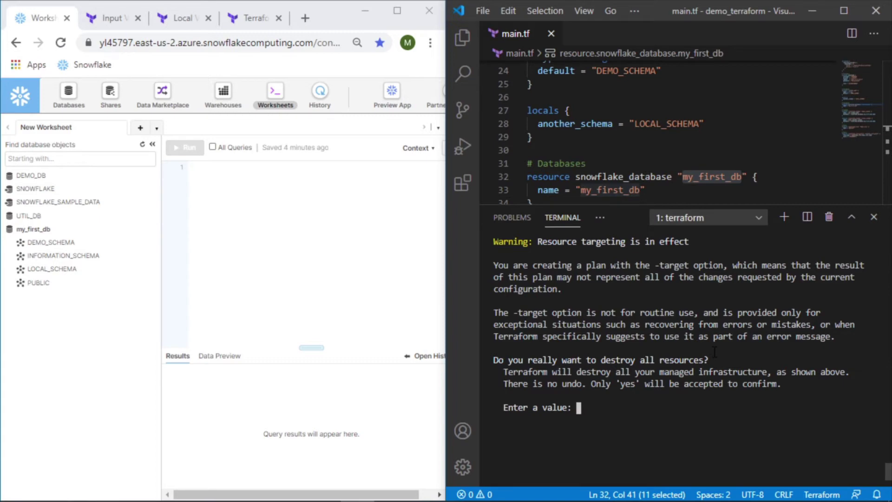
text(terraform)
Step: Answer no to cancel the targeted destroy, then select the my_first_db target address
key(BackSpace)
key(BackSpace)
key(BackSpace)
text(no)
key(Return)
text(terr)
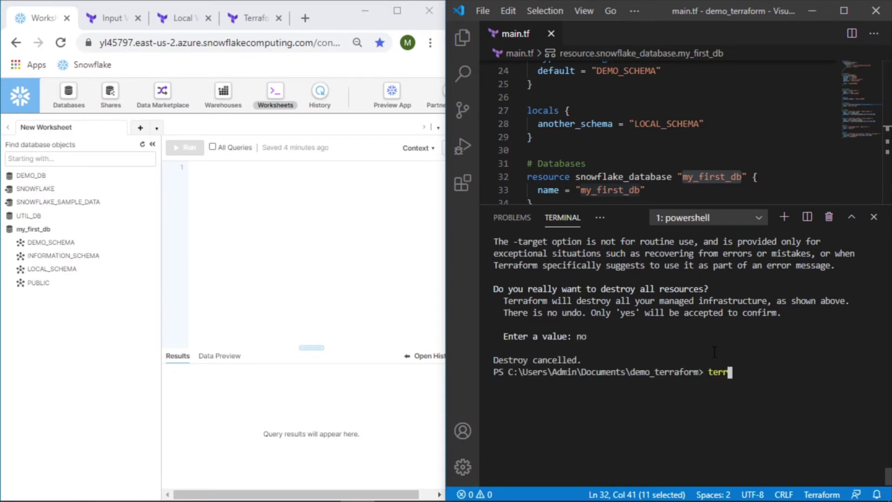
text(aform apply --t)
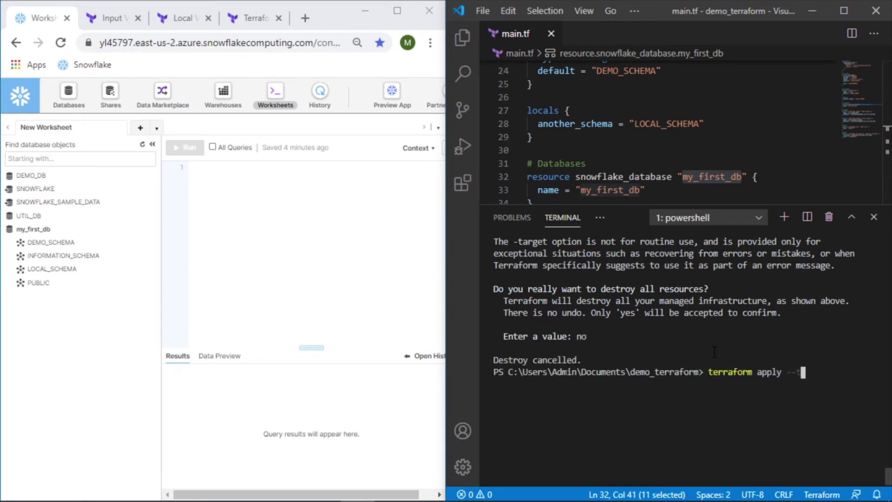
text(arget)
key(Escape)
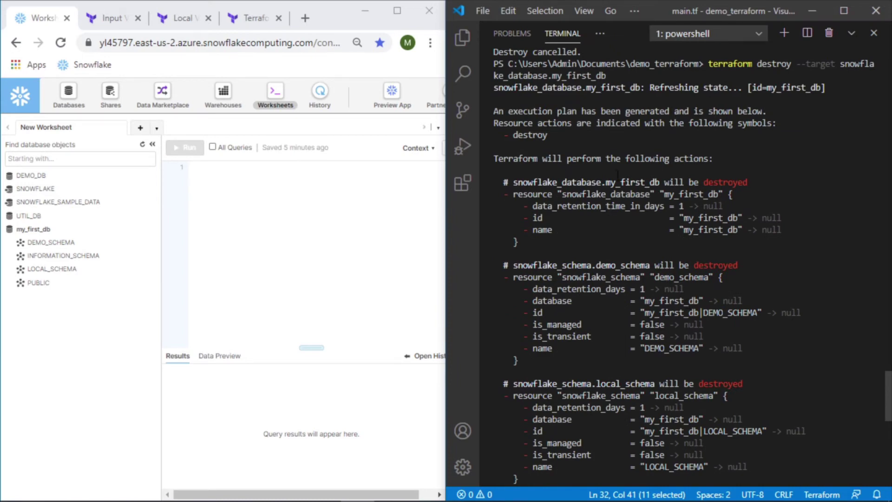
scroll(618, 176, down, 3)
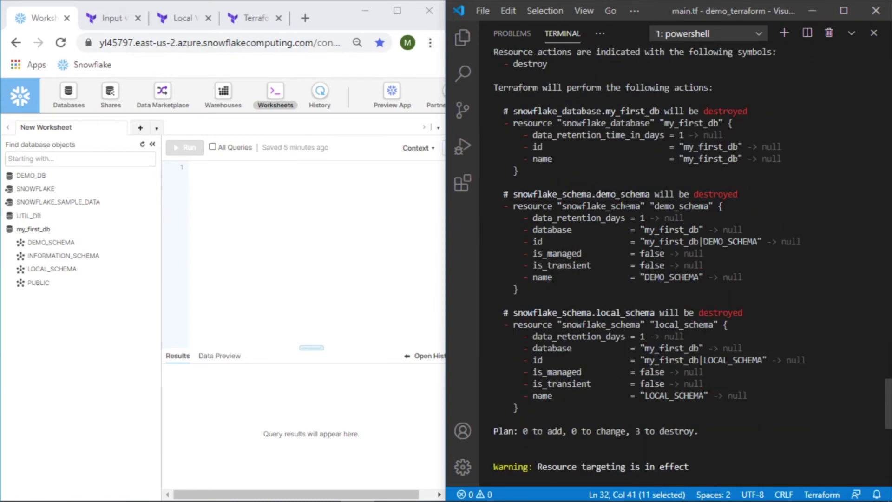
scroll(718, 142, up, 3)
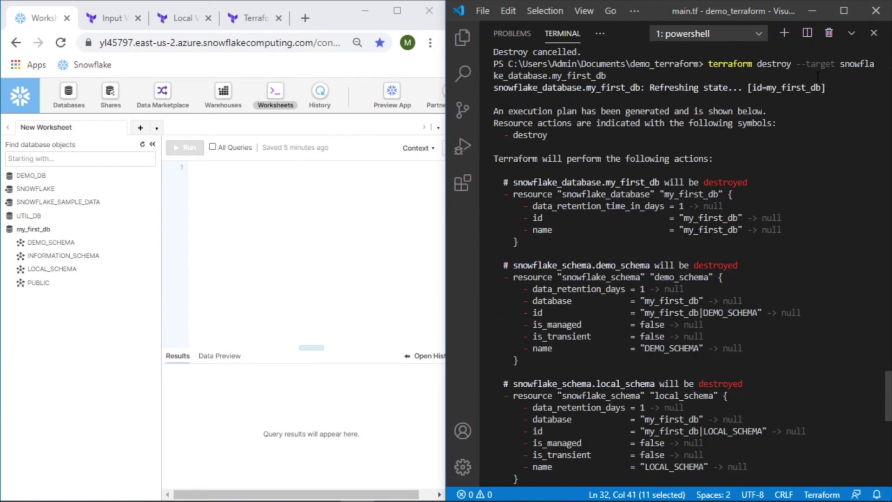
double_click(857, 63)
scroll(669, 244, up, 6)
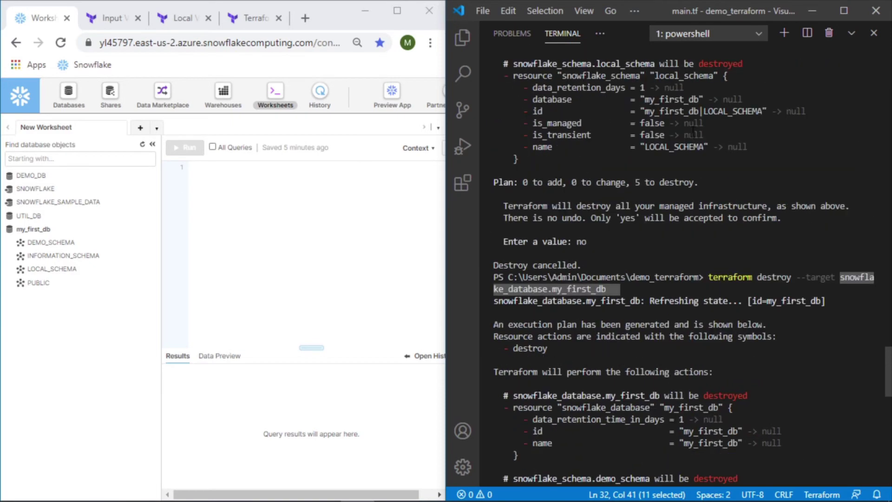
scroll(692, 129, up, 5)
scroll(692, 129, up, 5)
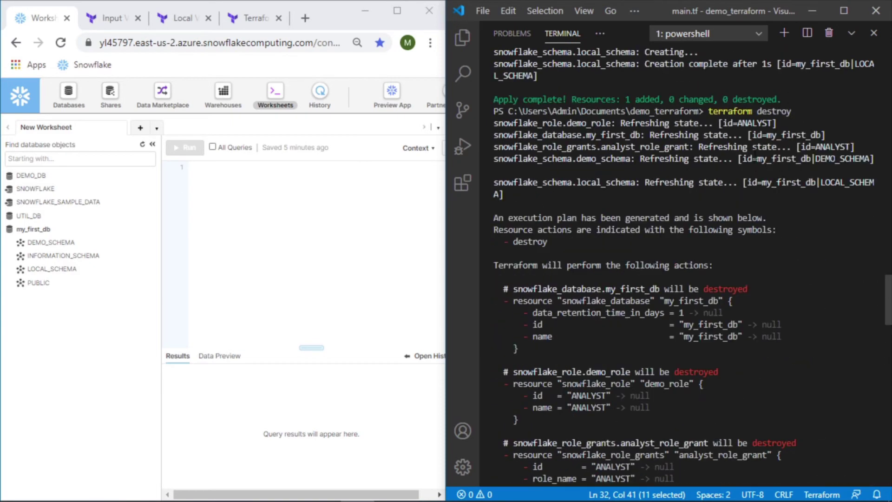
scroll(721, 222, down, 10)
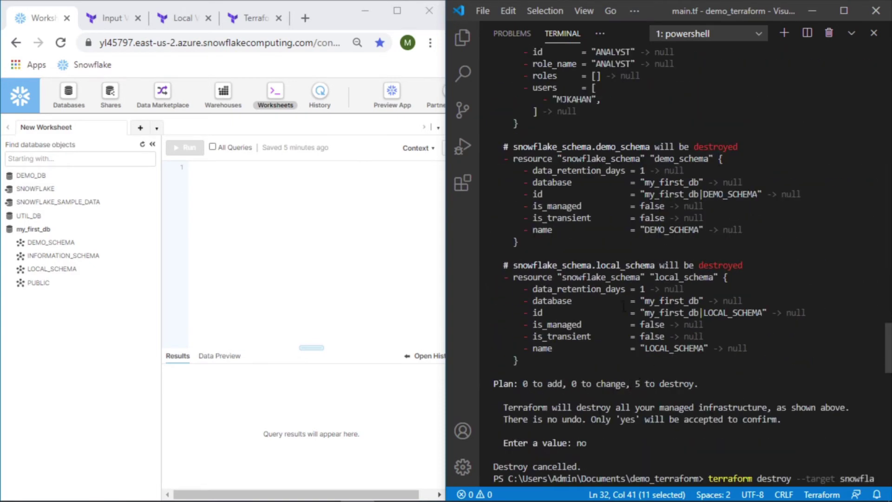
scroll(625, 305, up, 6)
drag(537, 206, 572, 205)
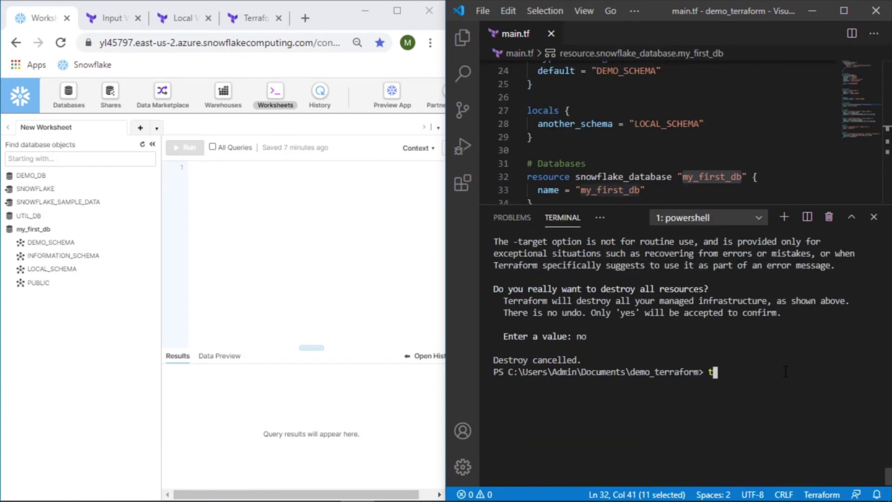
Step: Re-run the targeted destroy of snowflake_database.my_first_db and confirm removing three resources
key(Up)
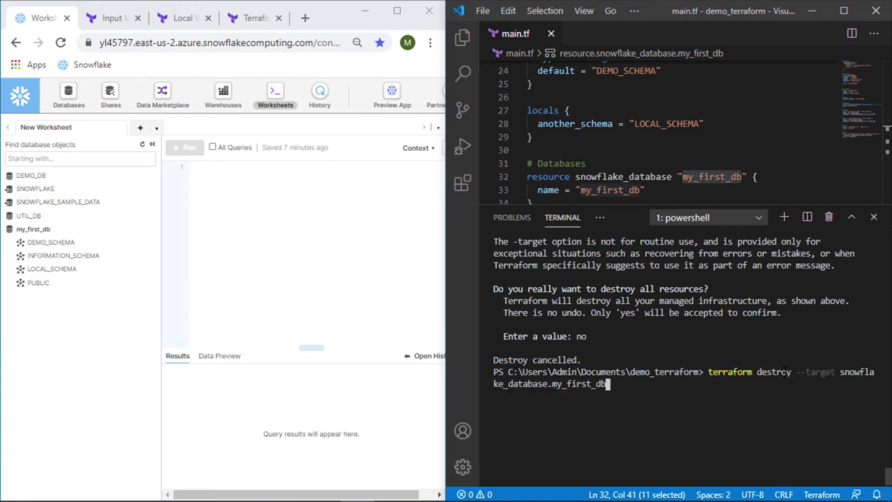
key(Return)
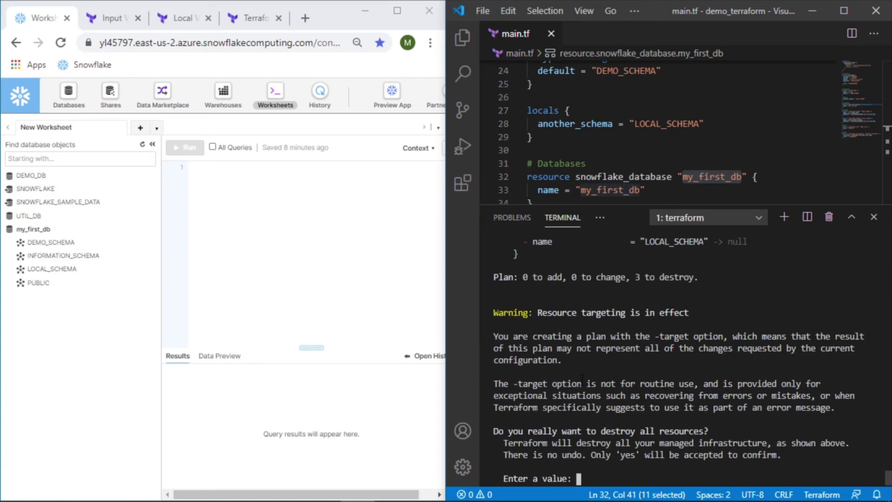
text(yes)
key(Return)
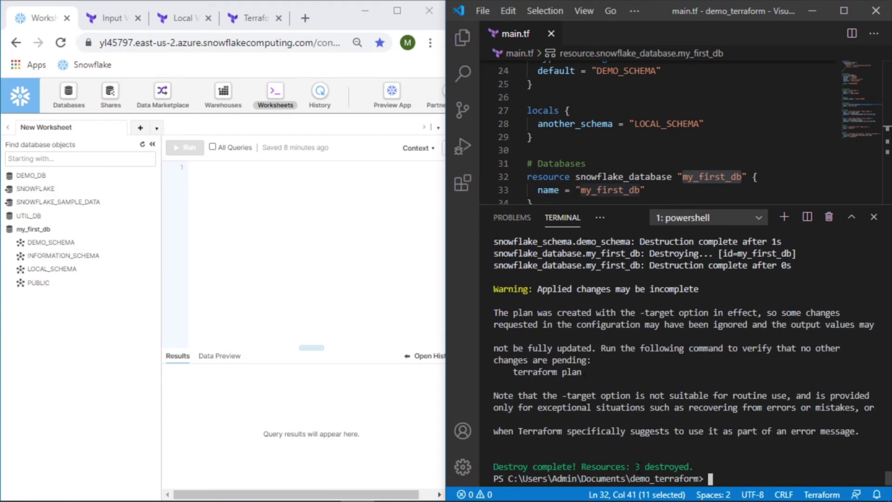
mouse_move(50, 242)
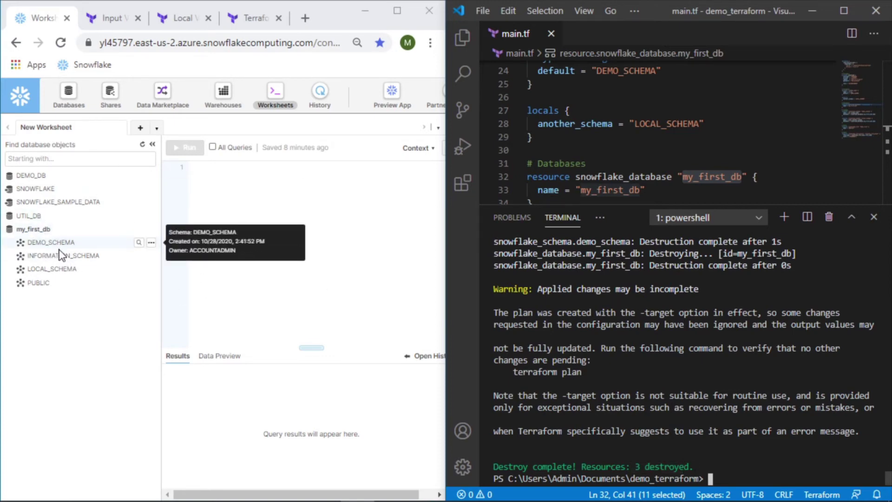
Step: Refresh Snowflake, then rename my_first_db to MY_FIRST_DB on main.tf line 33 and save
click(142, 148)
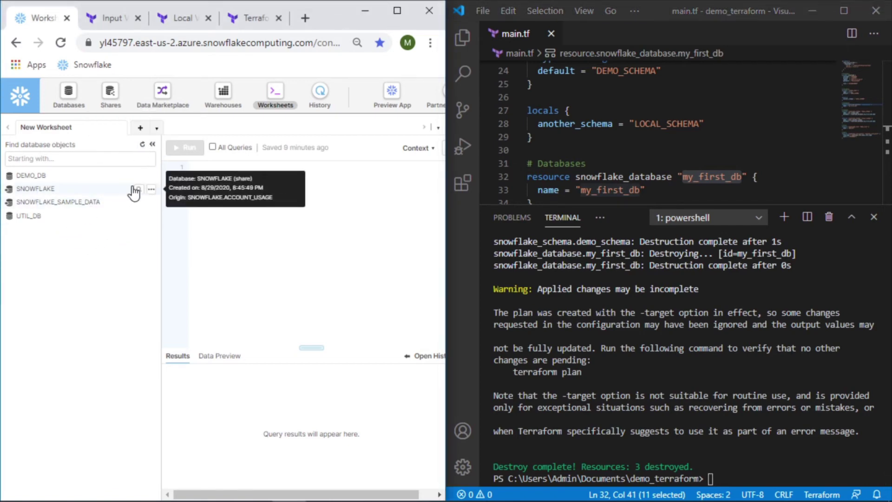
drag(693, 209, 694, 328)
double_click(626, 256)
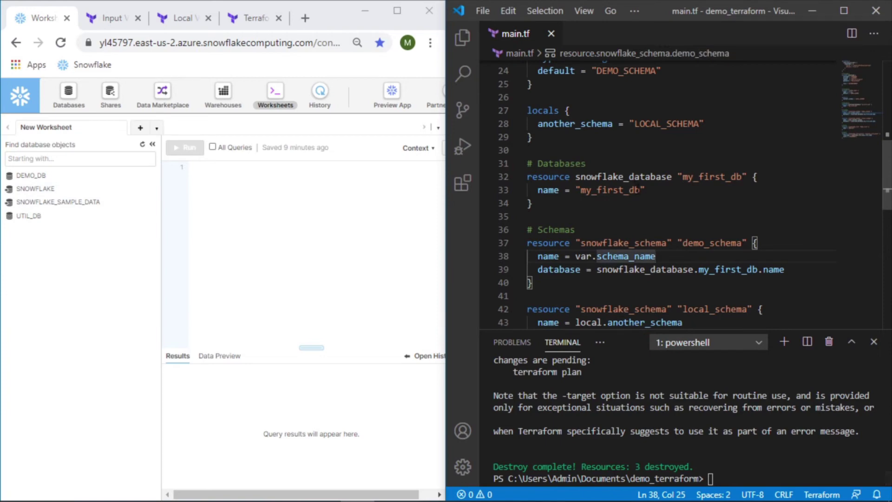
double_click(610, 190)
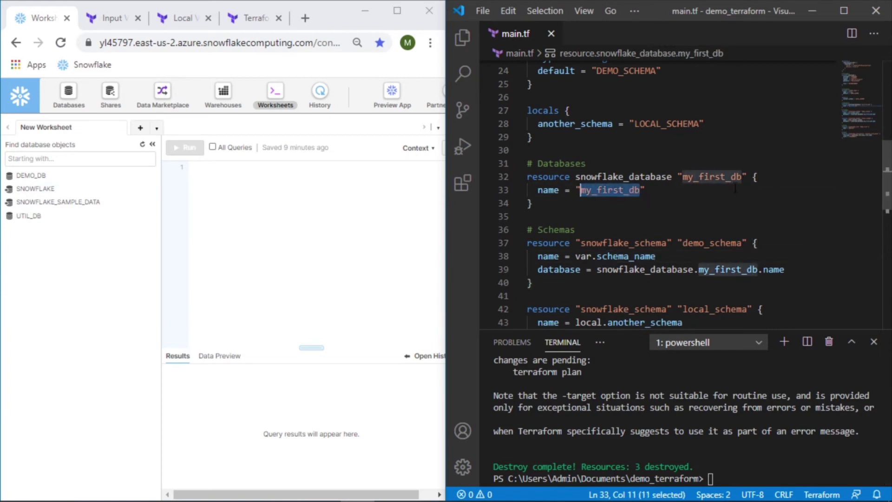
text(MY)
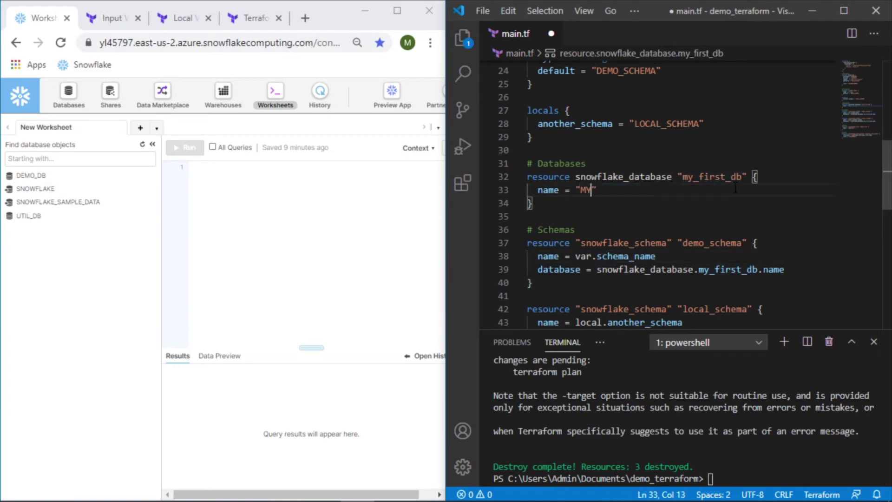
text(FIR)
key(BackSpace)
key(BackSpace)
key(BackSpace)
text(_FIRST_DN)
key(BackSpace)
text(B)
key(ctrl+s)
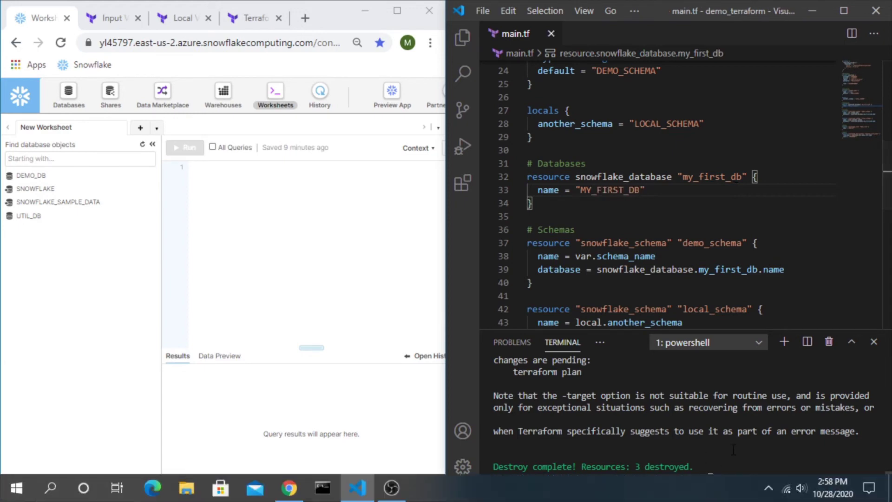
Step: Run terraform plan, then terraform apply, approving creation of the three resources
click(734, 450)
text(terraf)
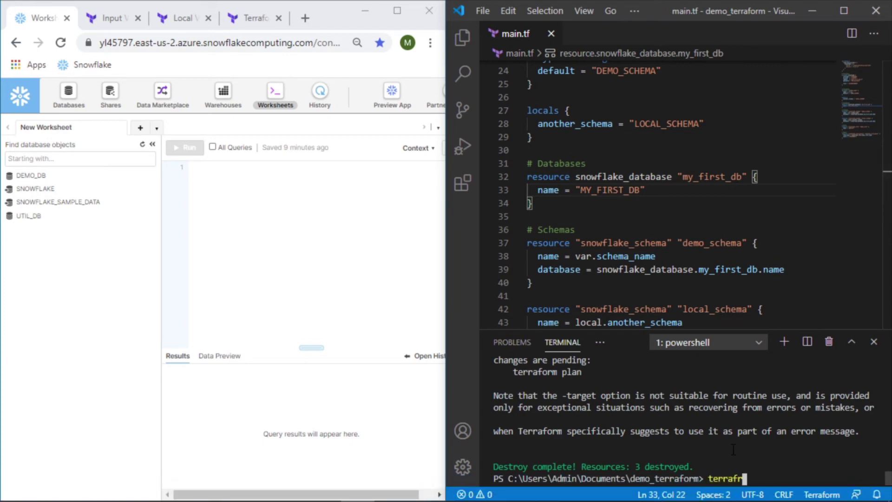
text(orm apply)
key(BackSpace)
key(BackSpace)
key(BackSpace)
key(BackSpace)
text(lan)
key(Return)
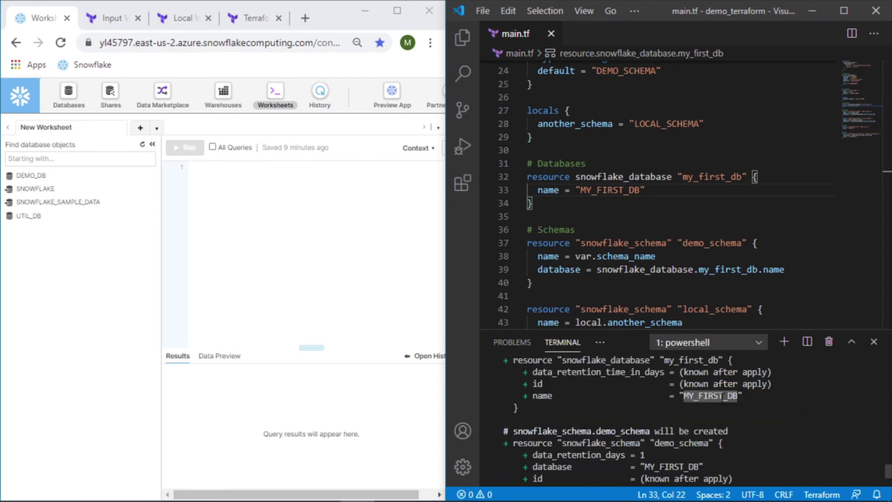
text(terraform apply)
key(Return)
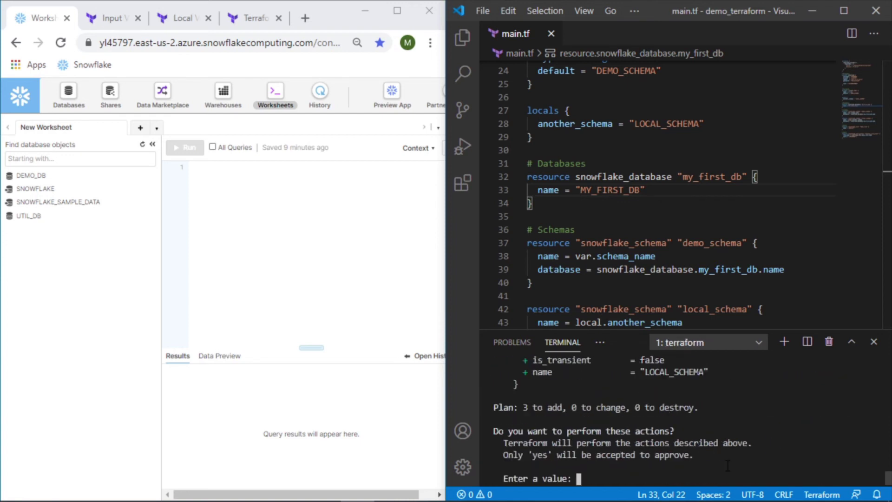
text(yes)
key(Return)
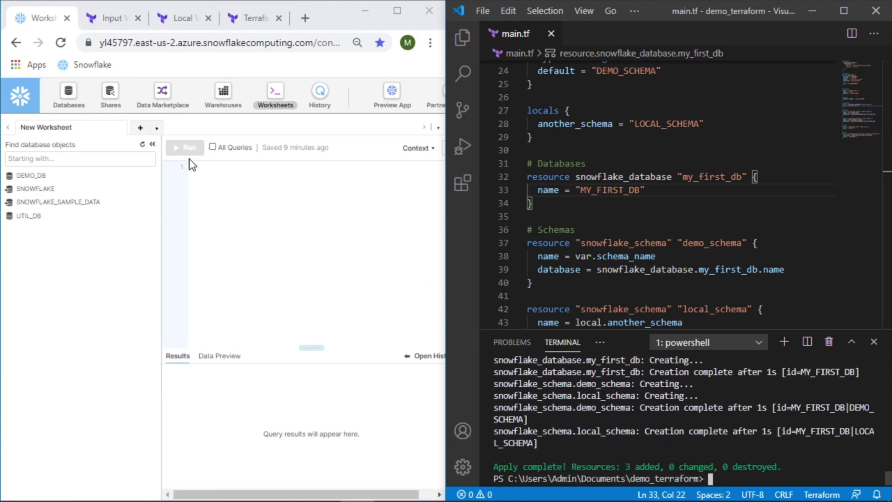
Step: Refresh Snowflake, check MY_FIRST_DB's DEMO_SCHEMA and LOCAL_SCHEMA, then move below local_schema in main.tf
click(142, 145)
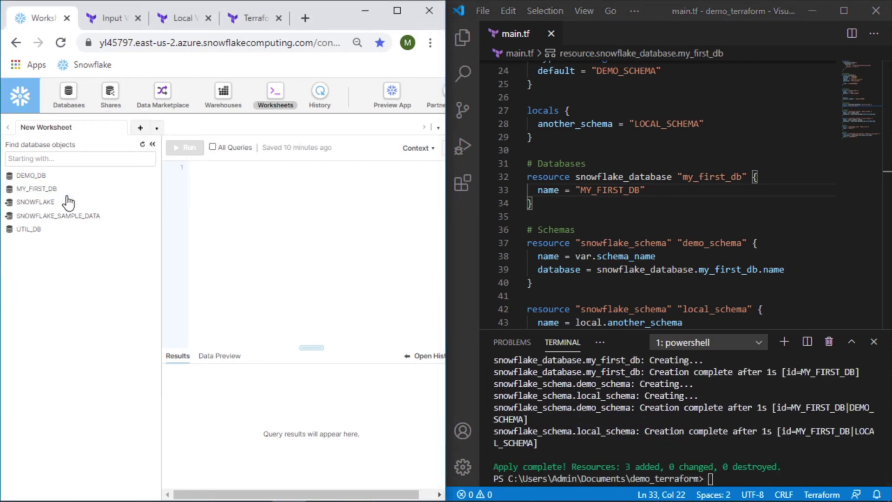
click(37, 188)
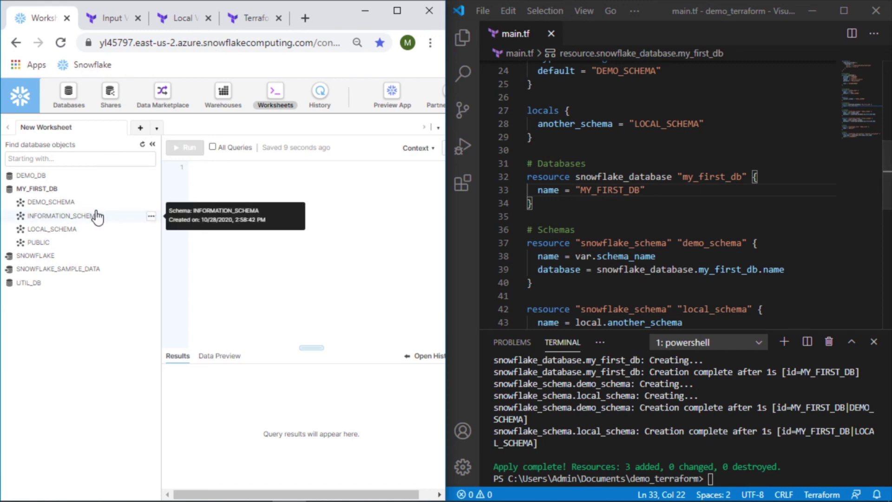
click(10, 190)
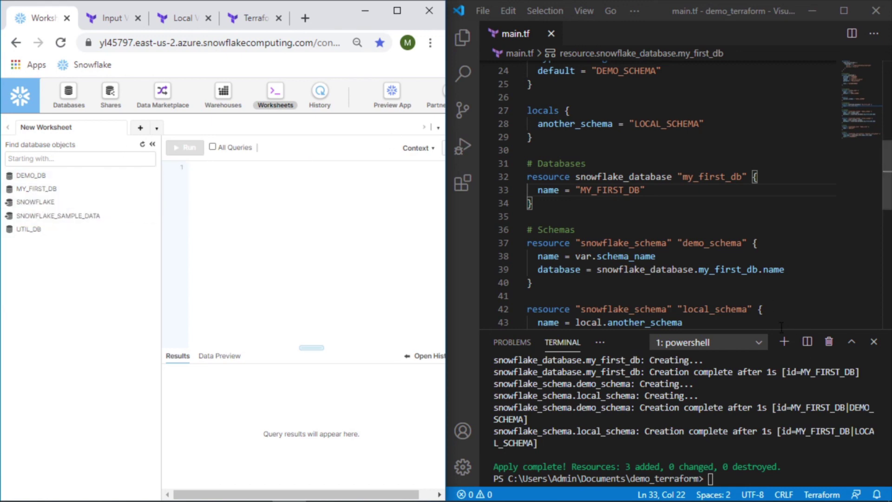
drag(777, 334, 777, 375)
key(Down)
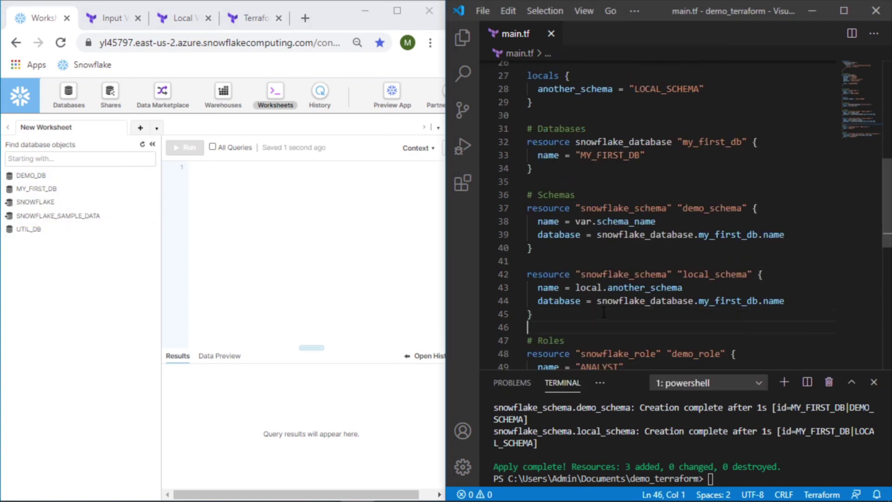